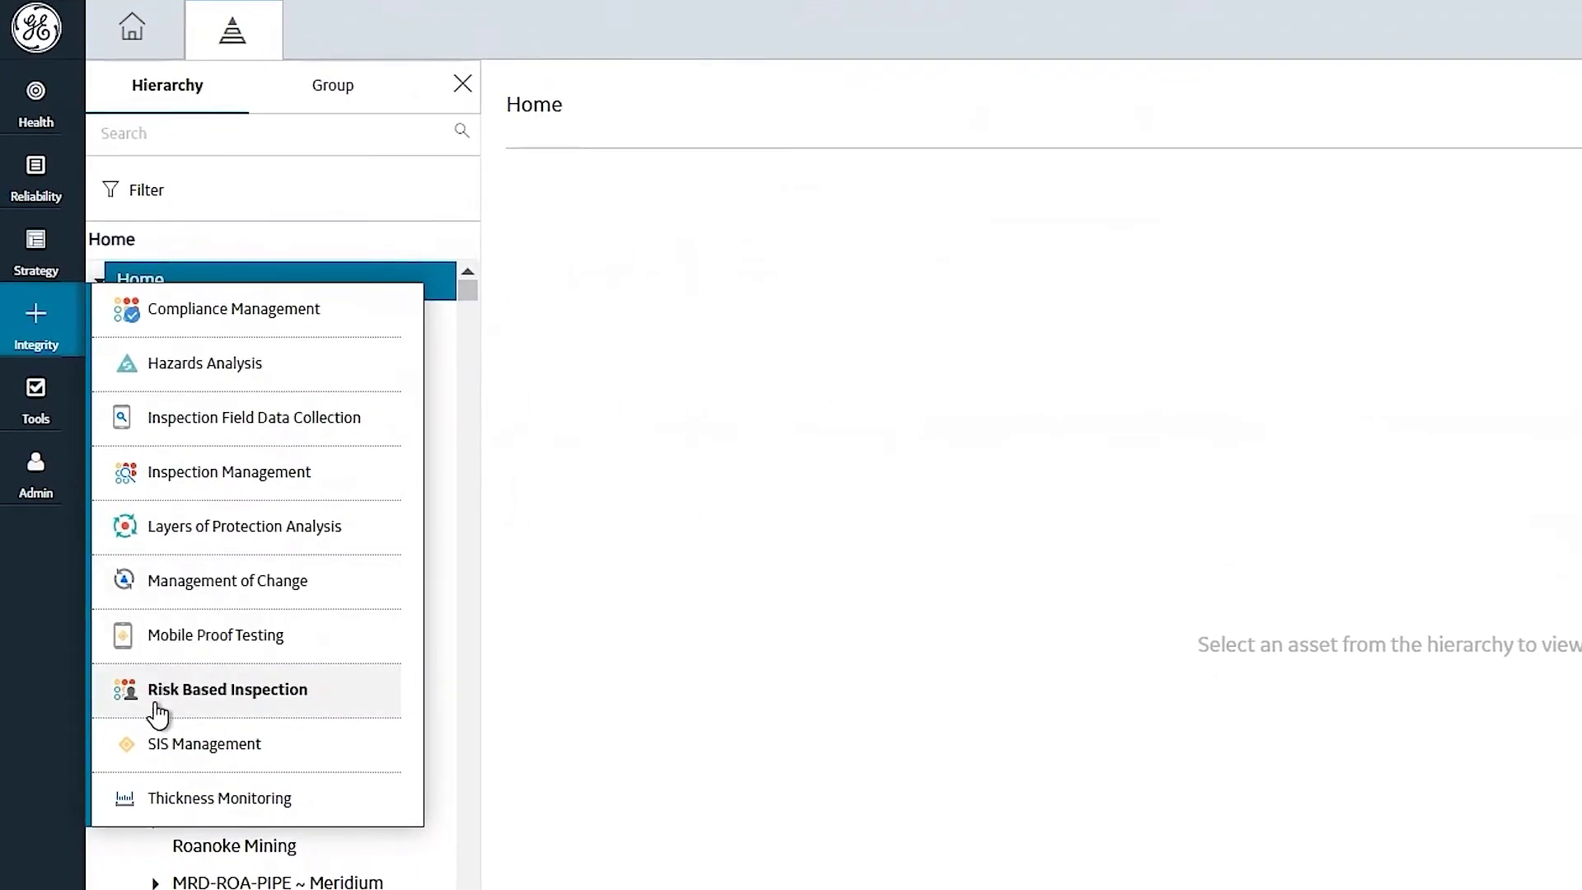
In Risk Based Inspection, sort process units by corrosion loops descending and open RF097 - FCC's inspection groups
{"action": "left_click", "coordinate": [156, 707]}
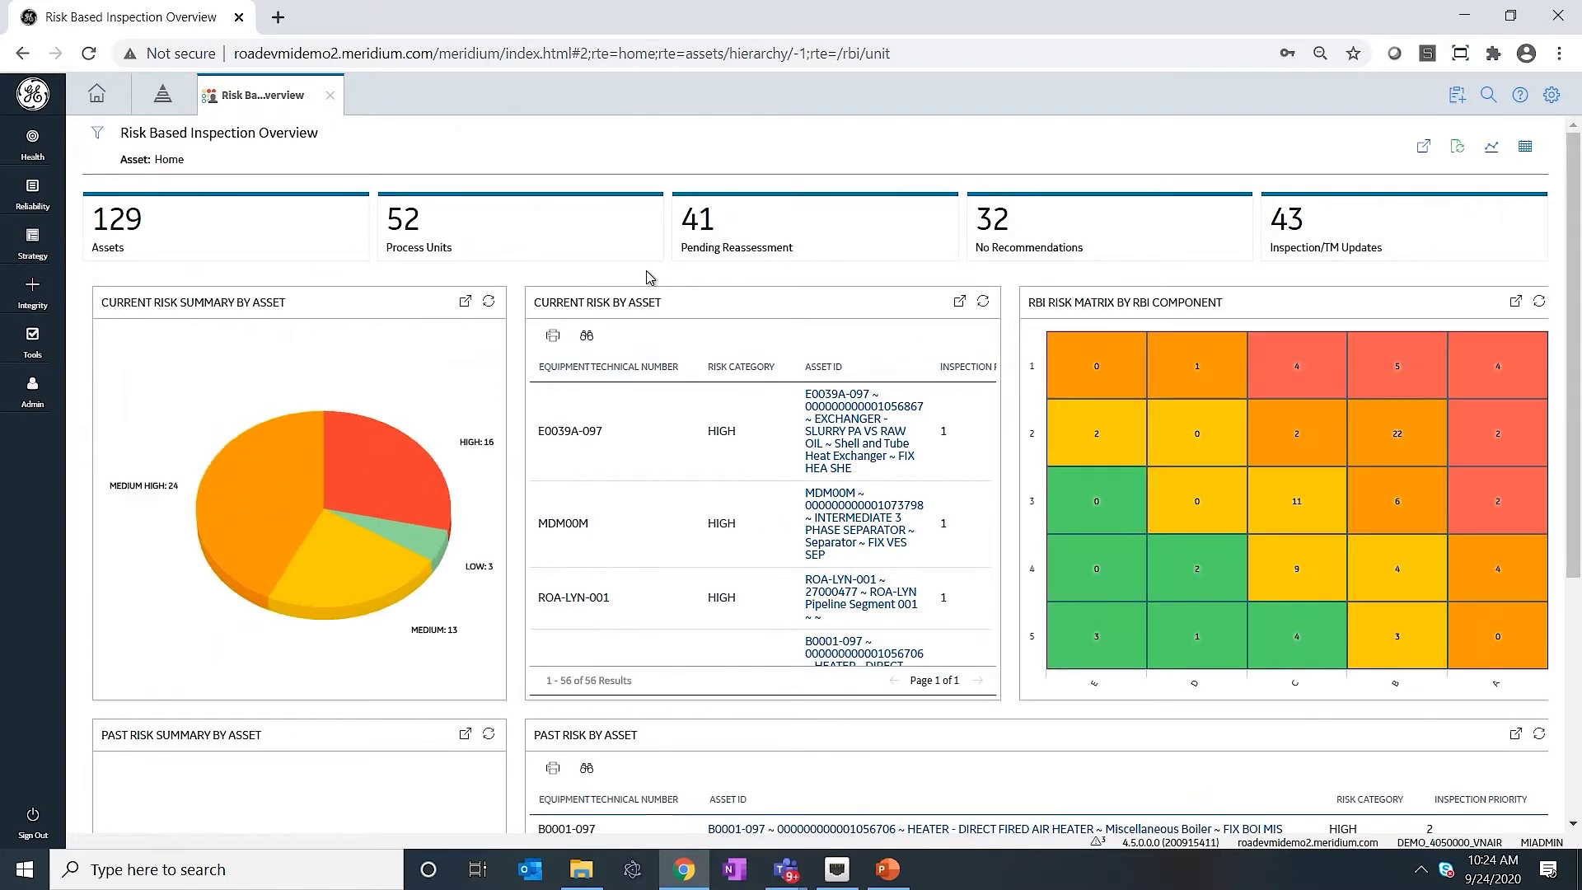
{"action": "left_click", "coordinate": [522, 244]}
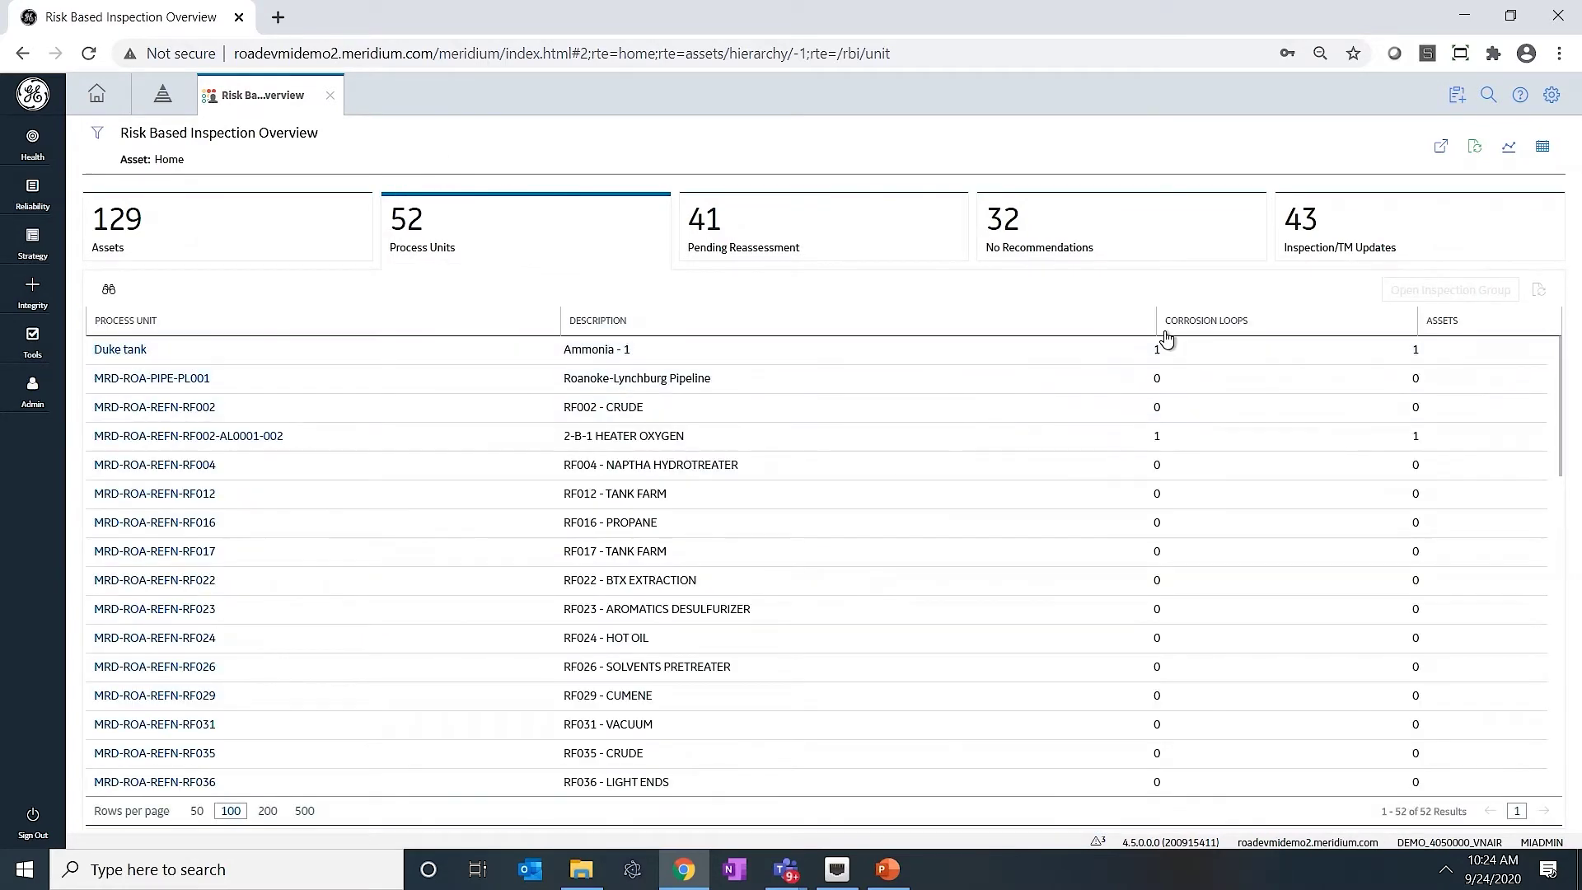
{"action": "left_click", "coordinate": [1174, 323]}
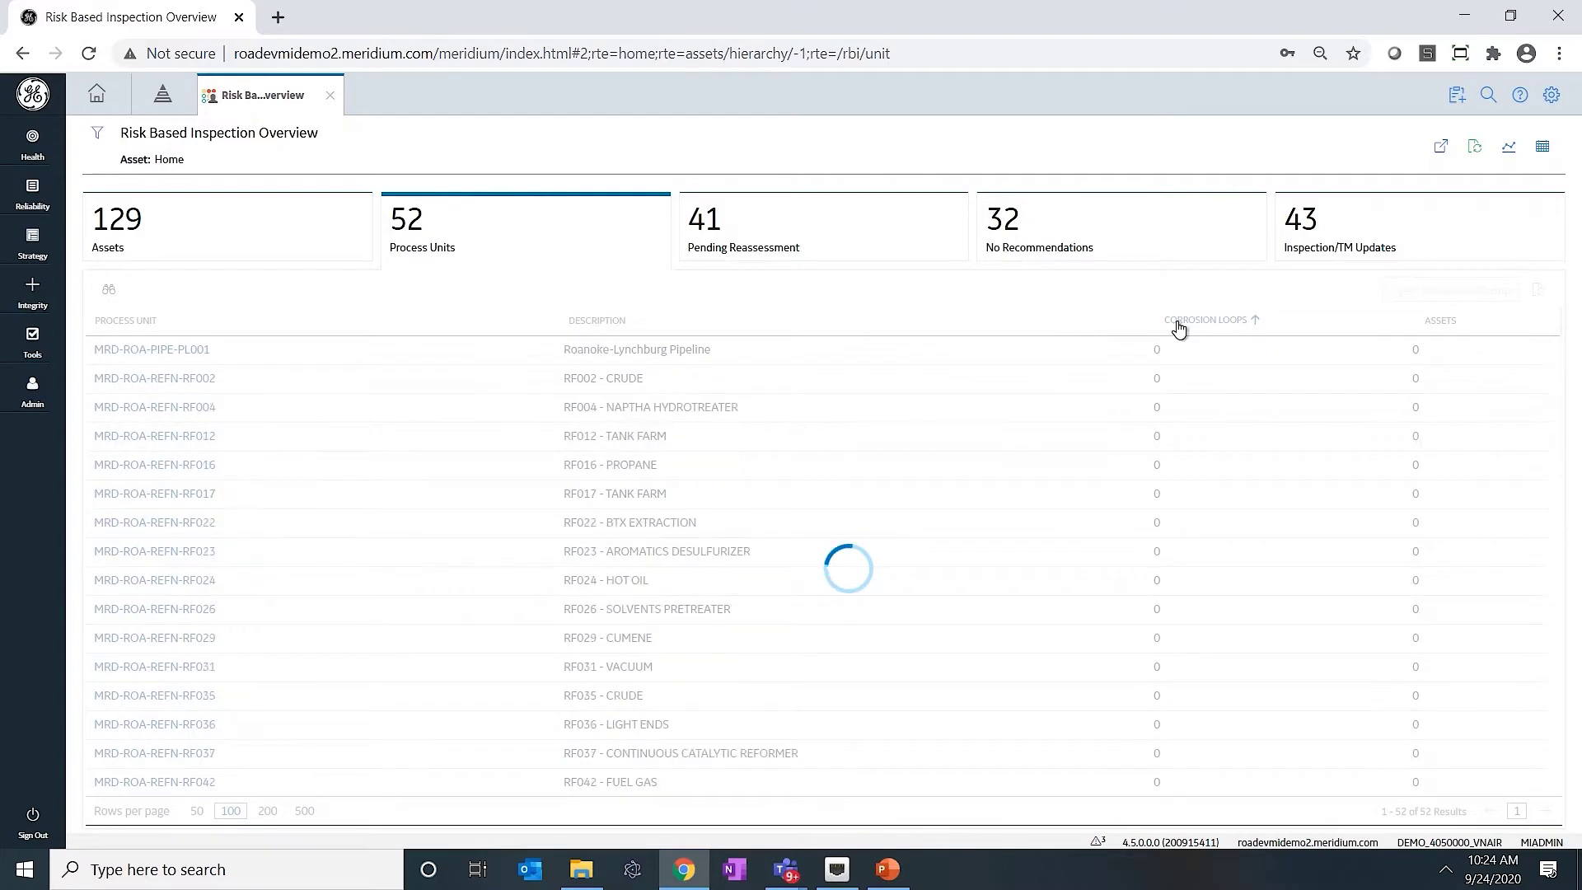
{"action": "left_click", "coordinate": [1179, 325]}
{"action": "left_click", "coordinate": [423, 394]}
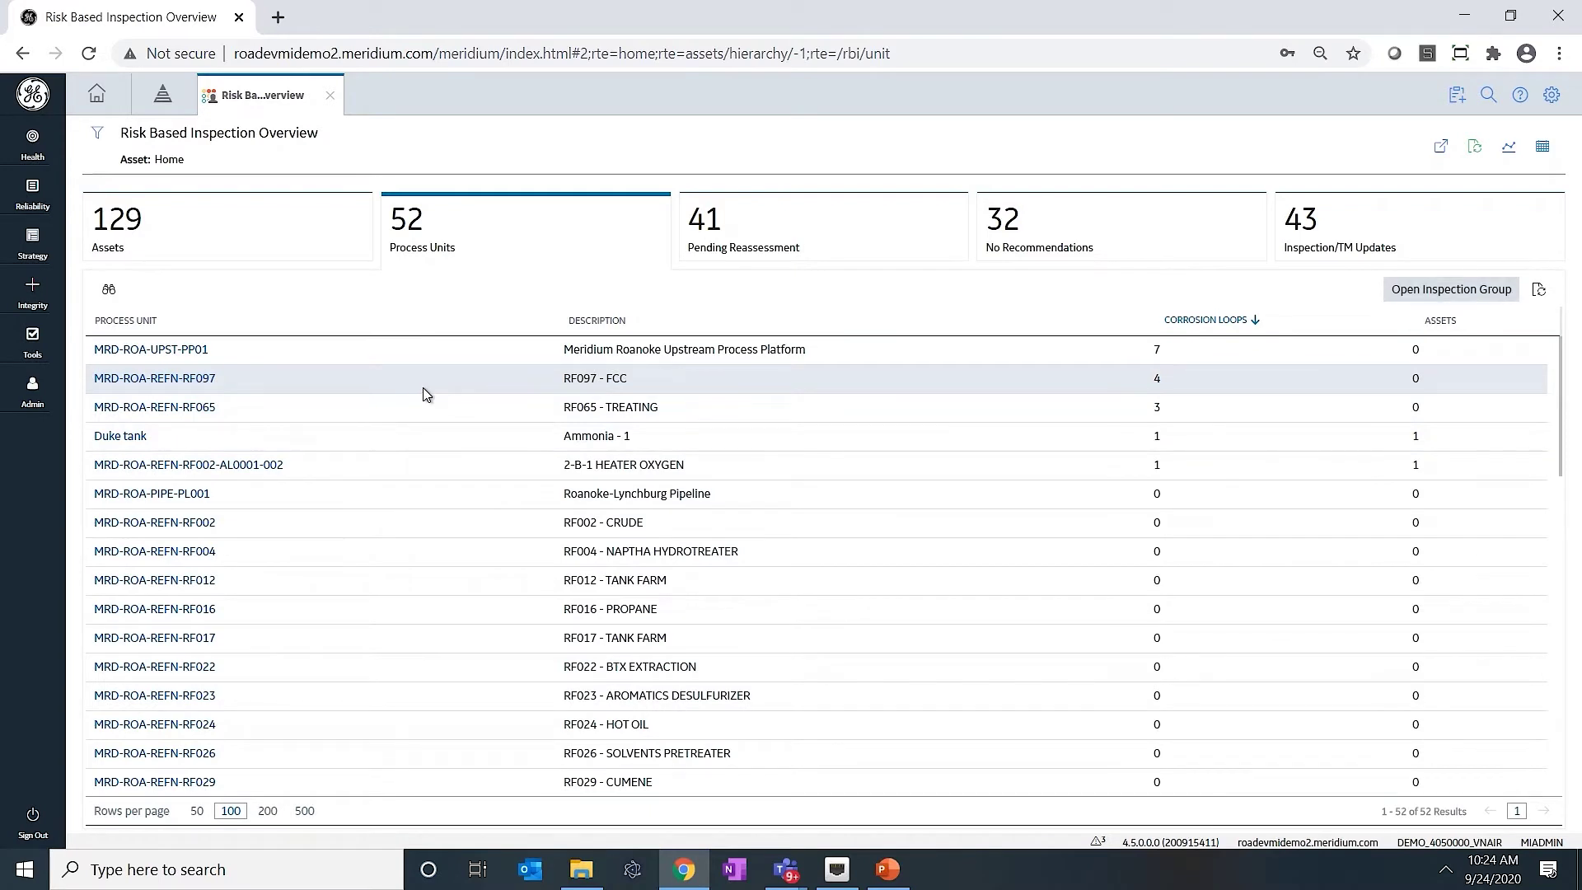
{"action": "left_click", "coordinate": [1429, 293]}
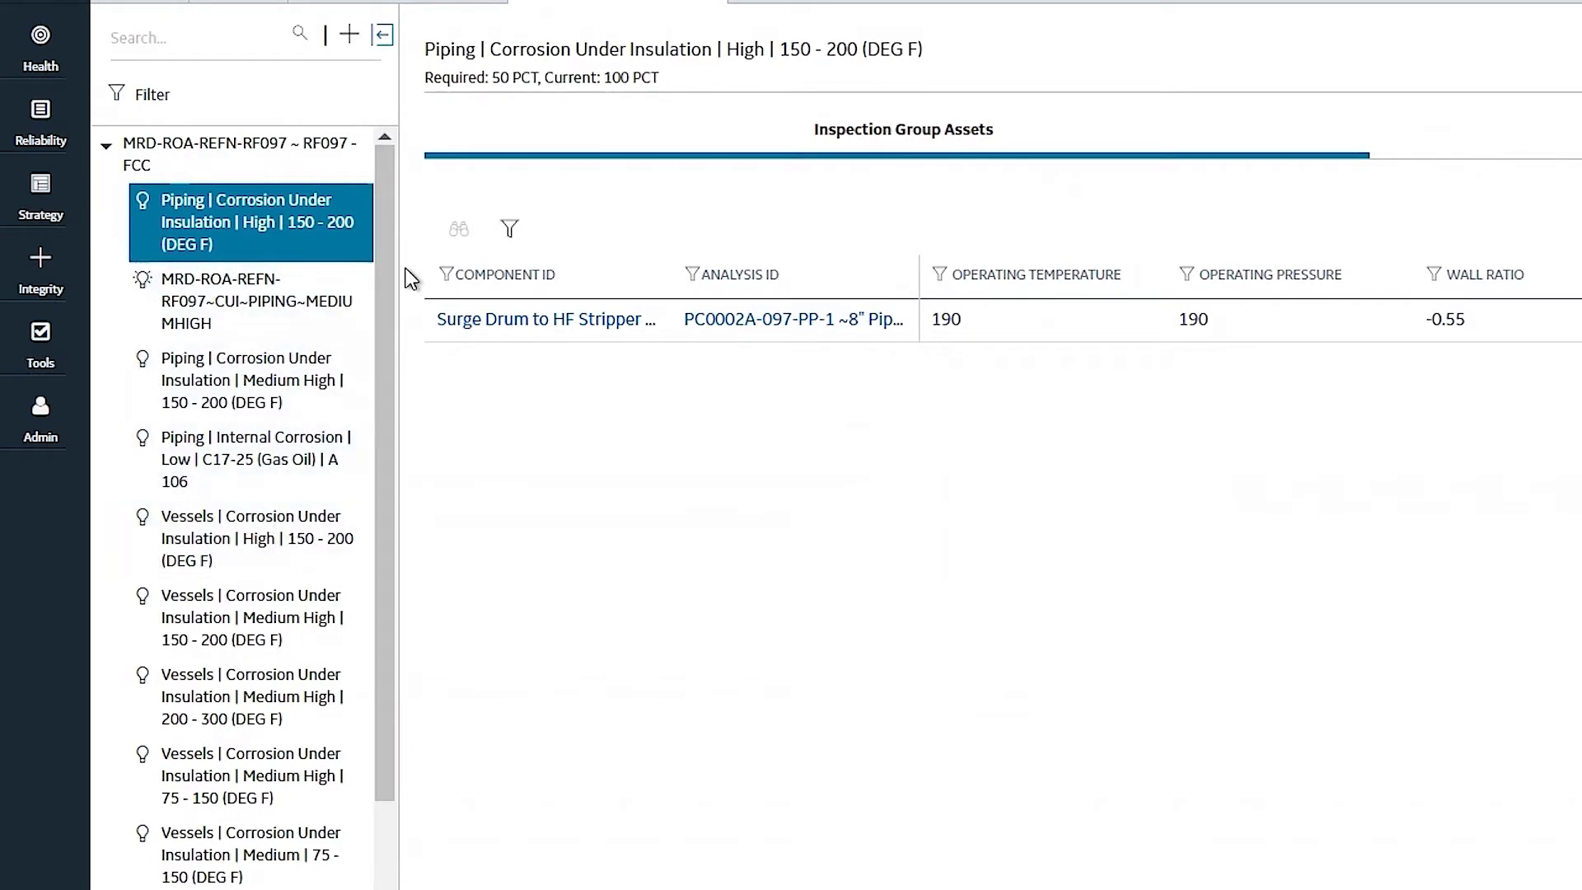
{"action": "left_click_drag", "start_coordinate": [393, 294], "coordinate": [399, 226]}
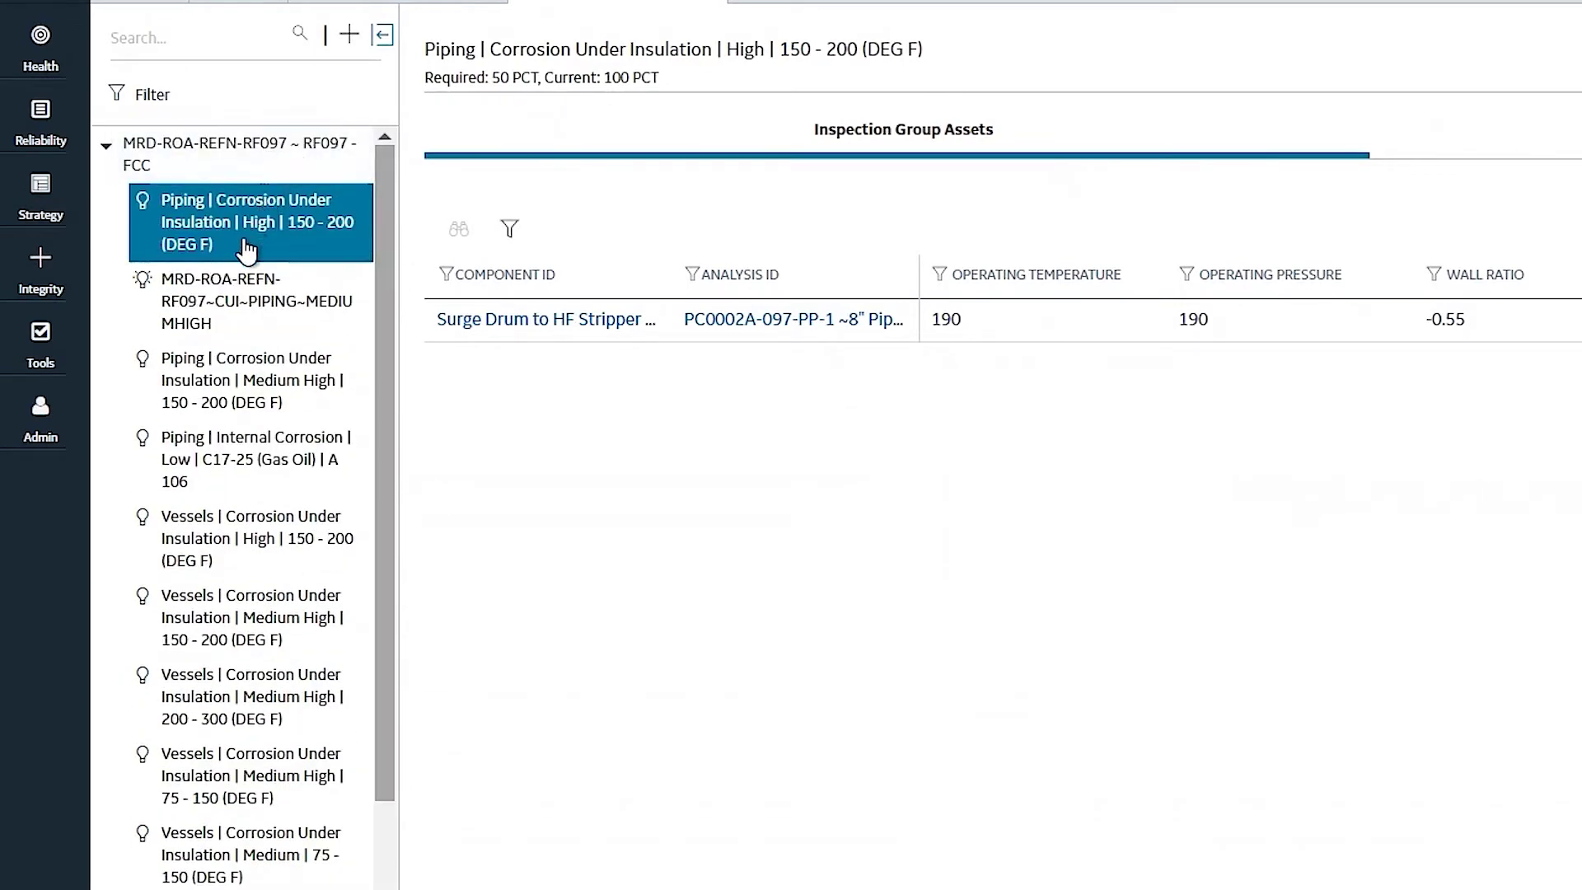
{"action": "left_click", "coordinate": [349, 35]}
{"action": "left_click", "coordinate": [889, 412]}
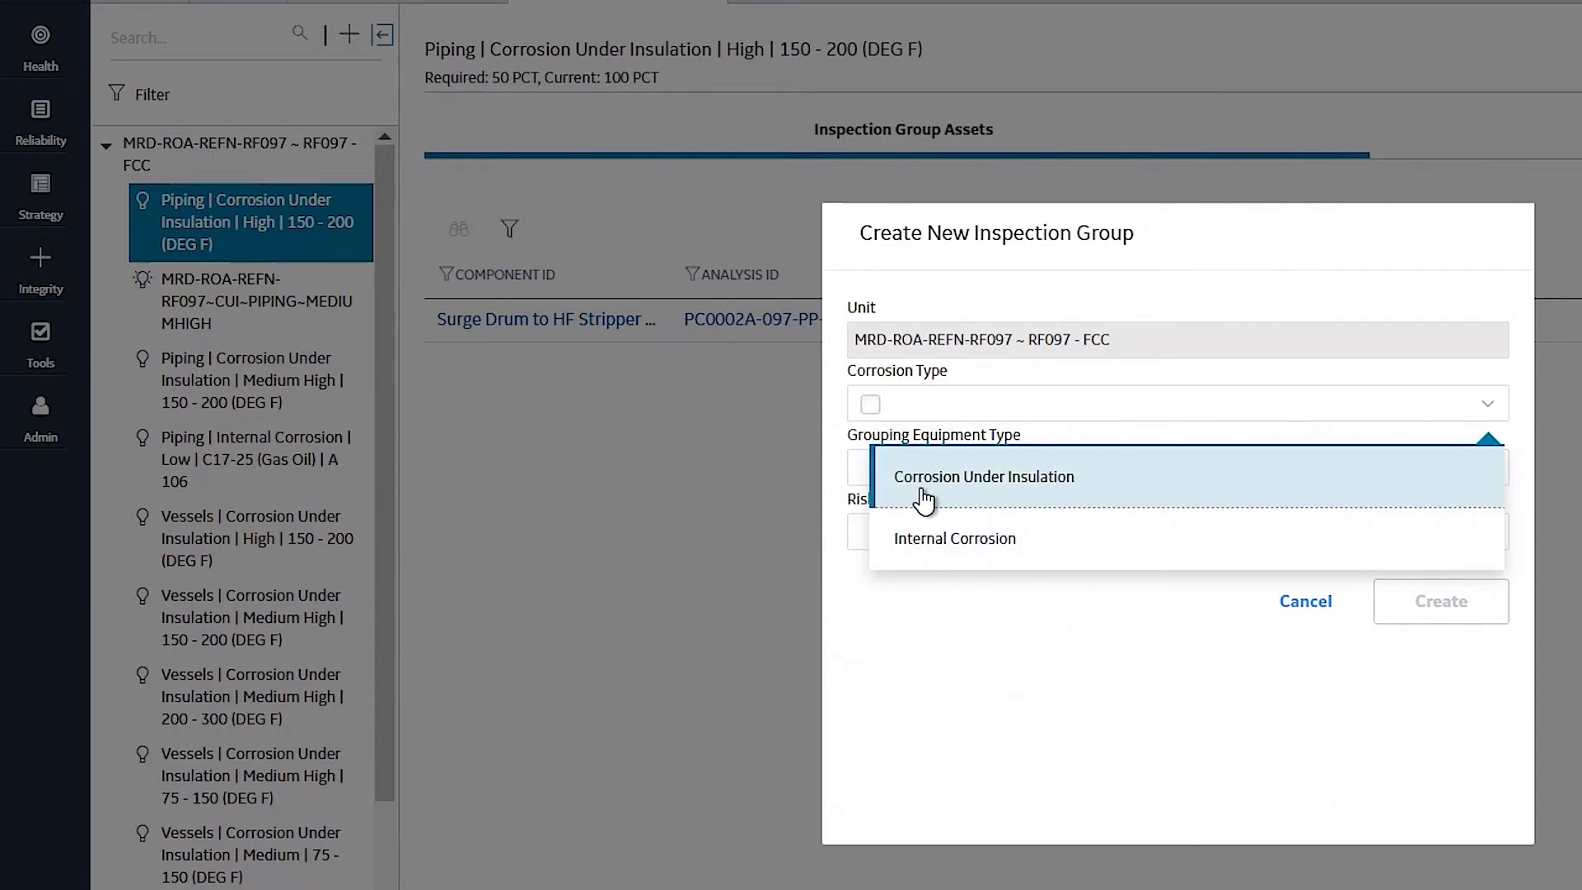
{"action": "left_click", "coordinate": [931, 663]}
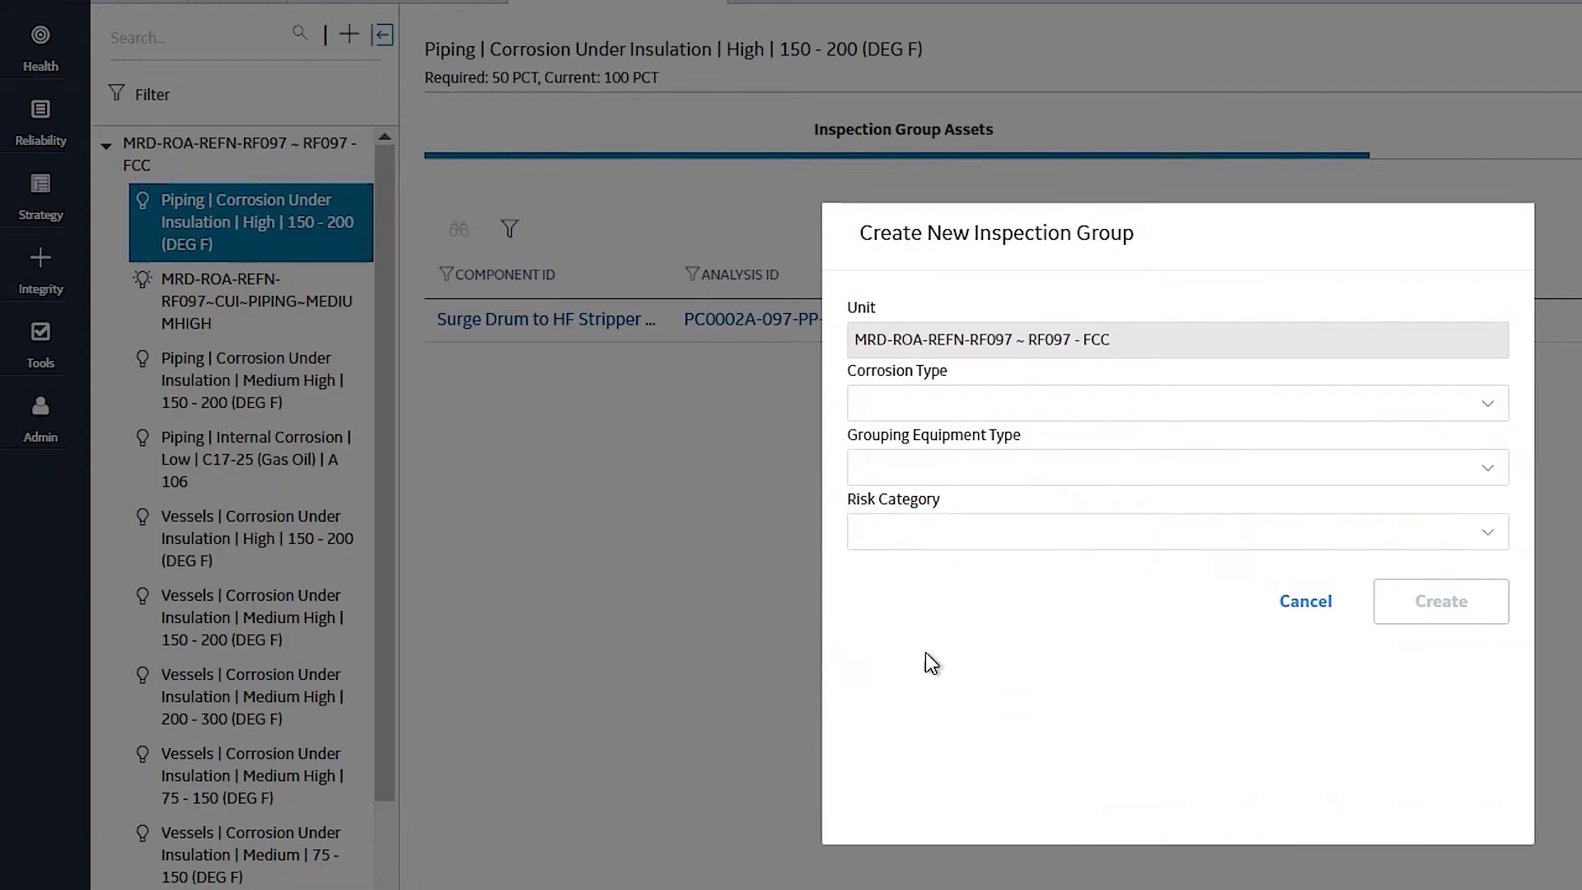
{"action": "left_click", "coordinate": [922, 475]}
{"action": "left_click", "coordinate": [840, 582]}
{"action": "left_click", "coordinate": [939, 539]}
{"action": "left_click", "coordinate": [840, 553]}
{"action": "left_click", "coordinate": [1283, 614]}
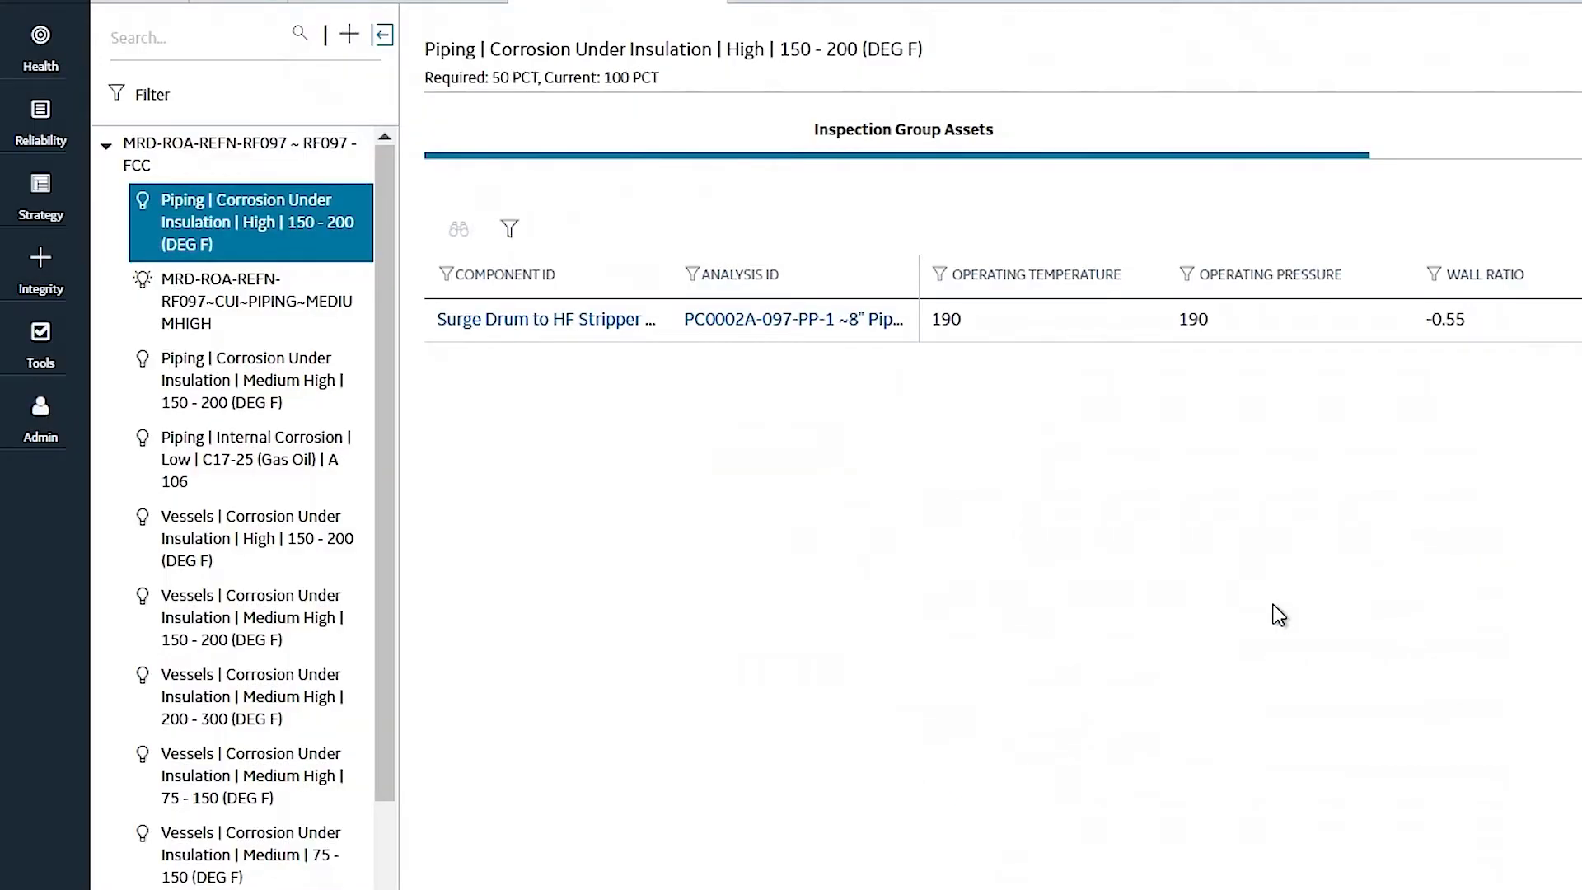
Select the Vessels | Internal Corrosion | Medium | C3 | SA 515 group and review its three member assets
{"action": "left_click_drag", "start_coordinate": [379, 647], "coordinate": [387, 889]}
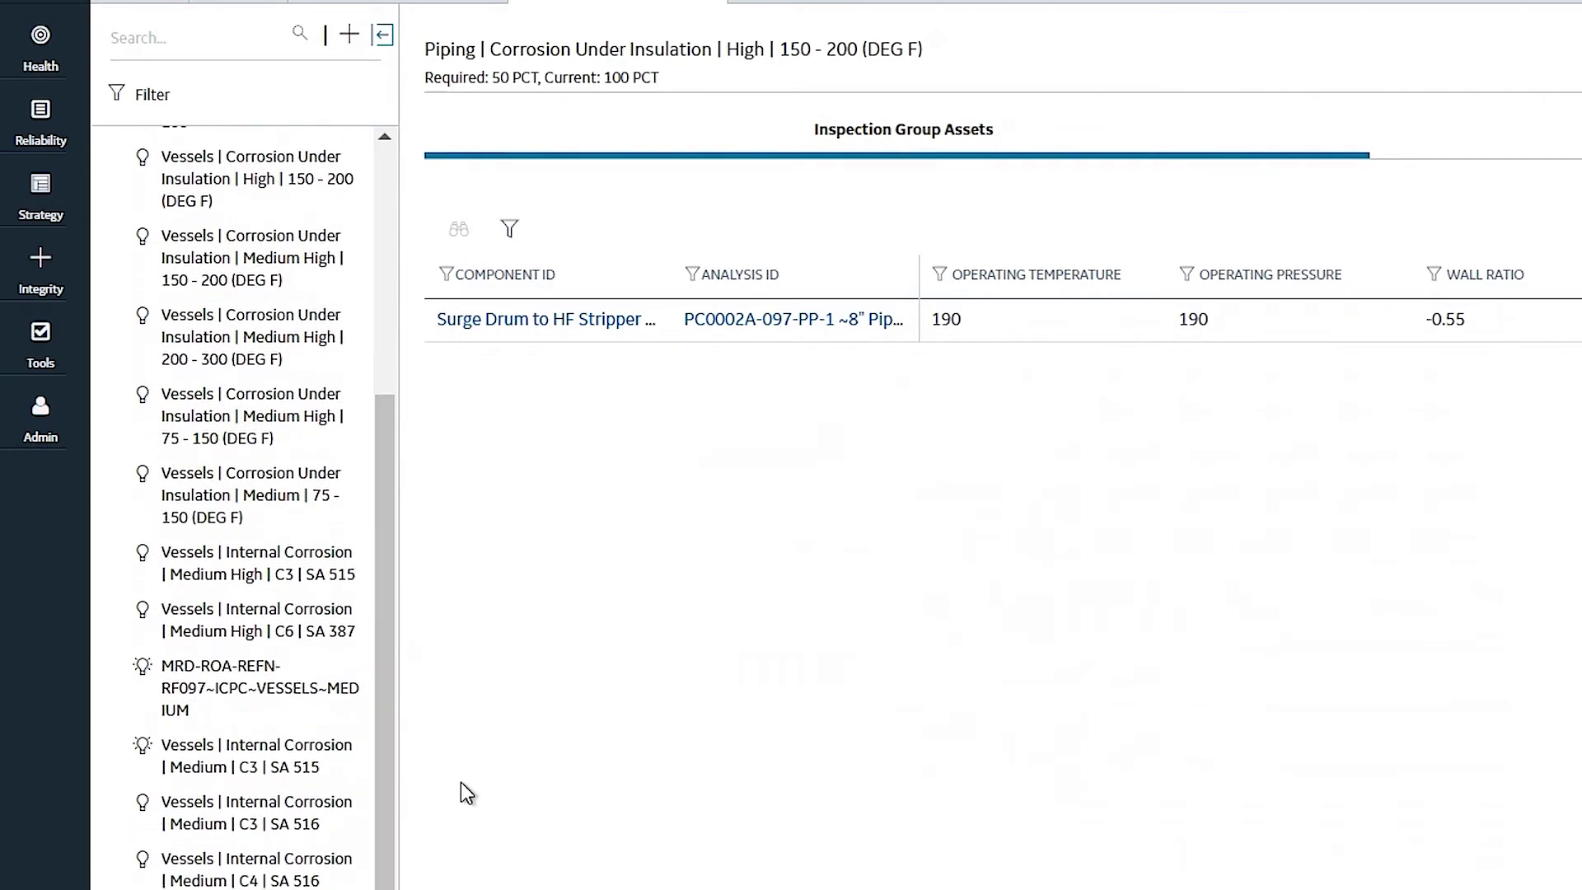
{"action": "left_click", "coordinate": [290, 779]}
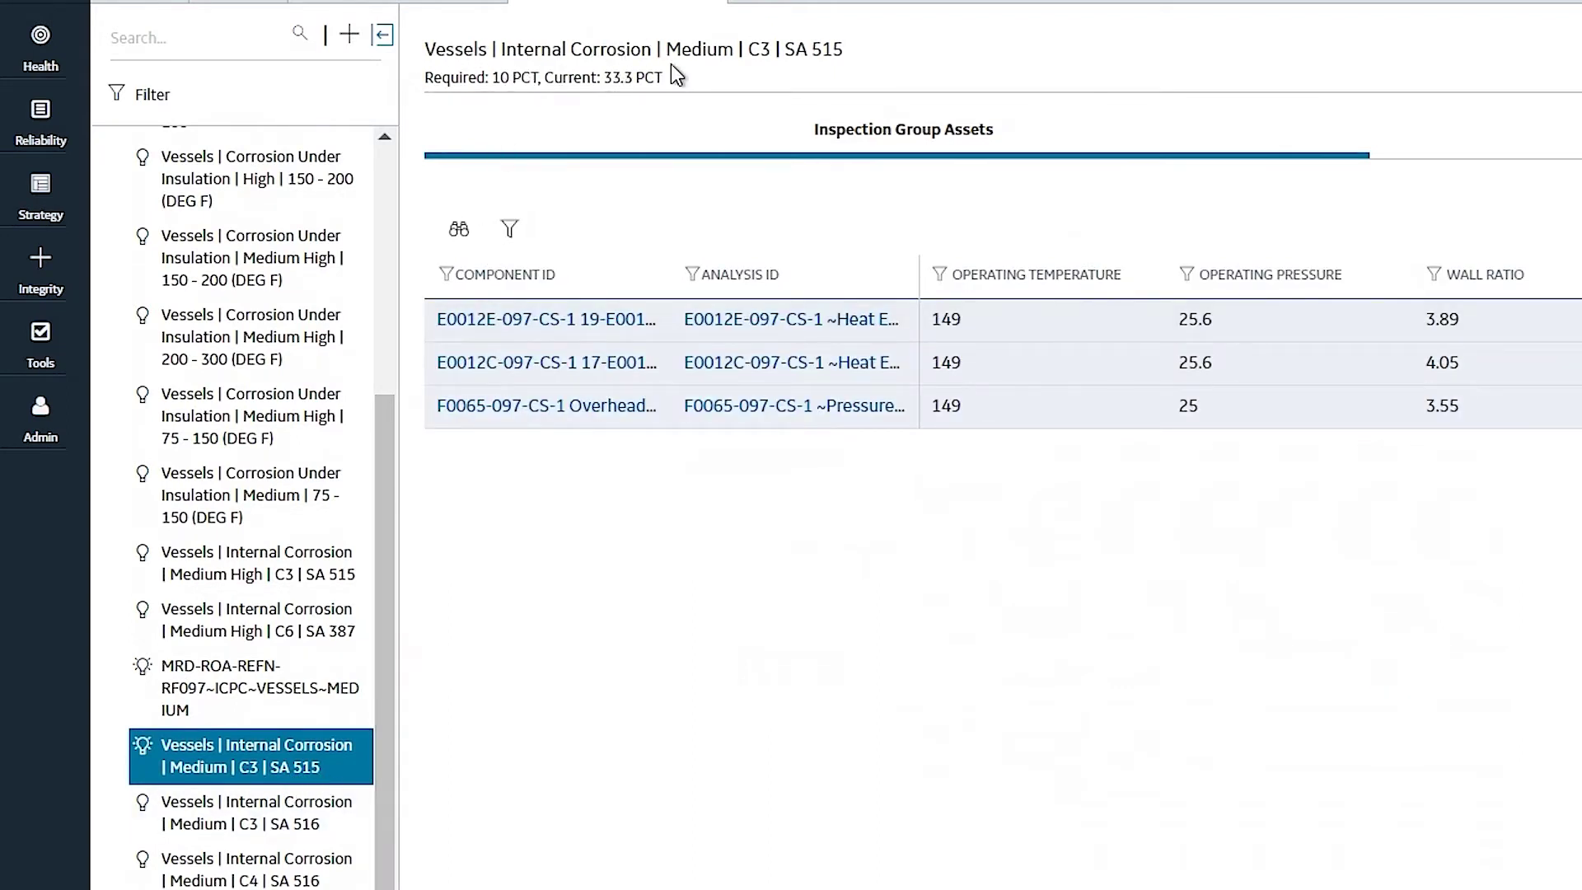
{"action": "left_click_drag", "start_coordinate": [667, 50], "coordinate": [763, 49]}
{"action": "left_click_drag", "start_coordinate": [792, 48], "coordinate": [424, 49]}
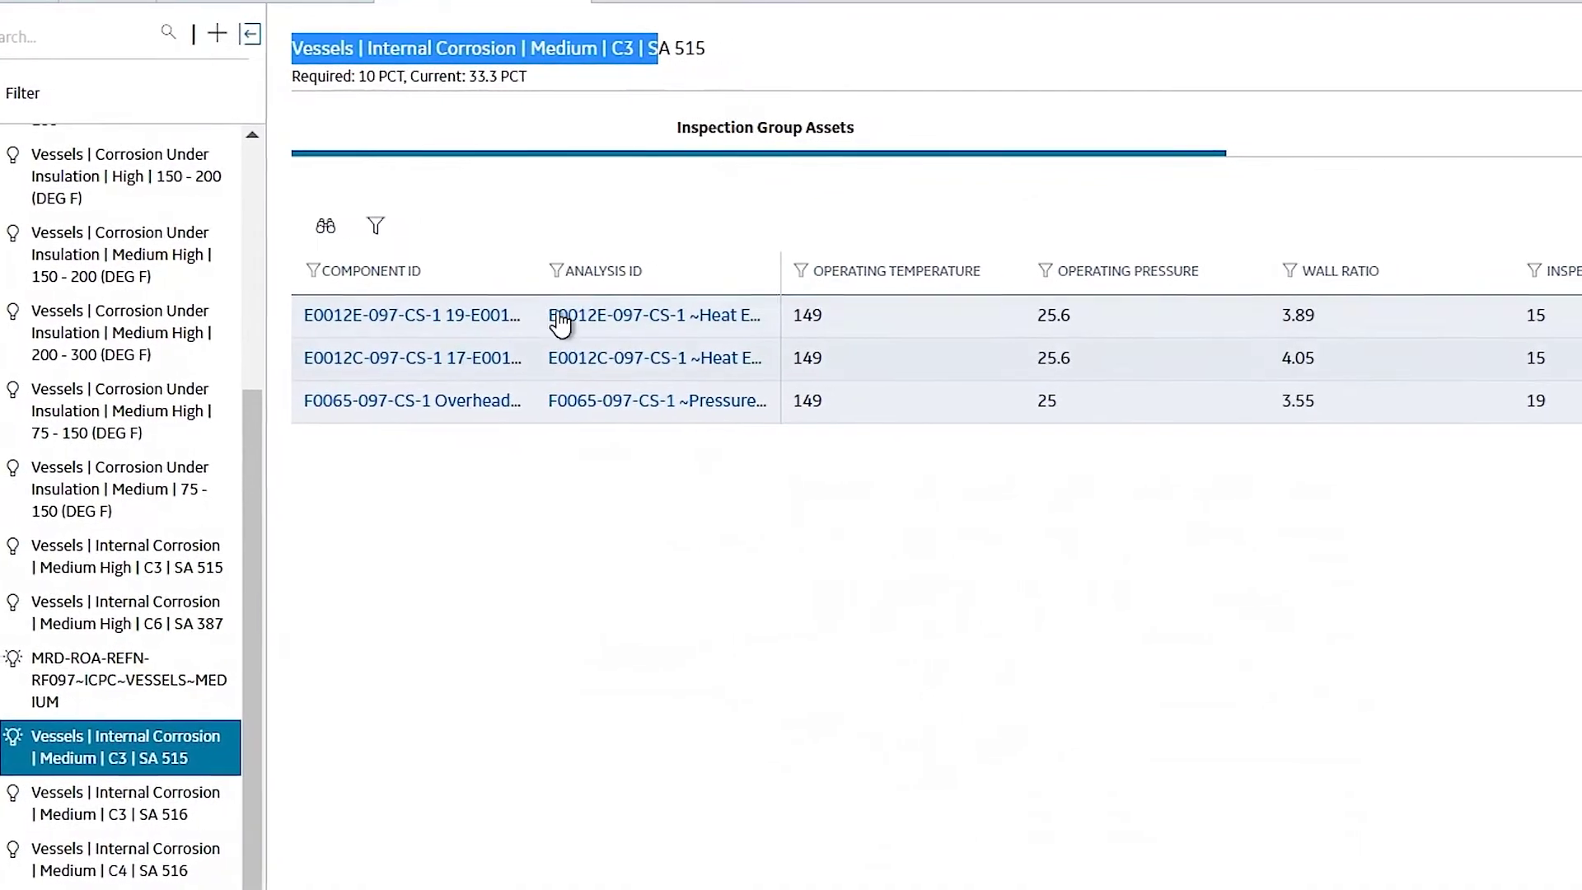
{"action": "left_click", "coordinate": [547, 547]}
{"action": "scroll", "coordinate": [907, 354], "scroll_direction": "right", "scroll_amount": 3}
{"action": "scroll", "coordinate": [907, 354], "scroll_direction": "left", "scroll_amount": 2}
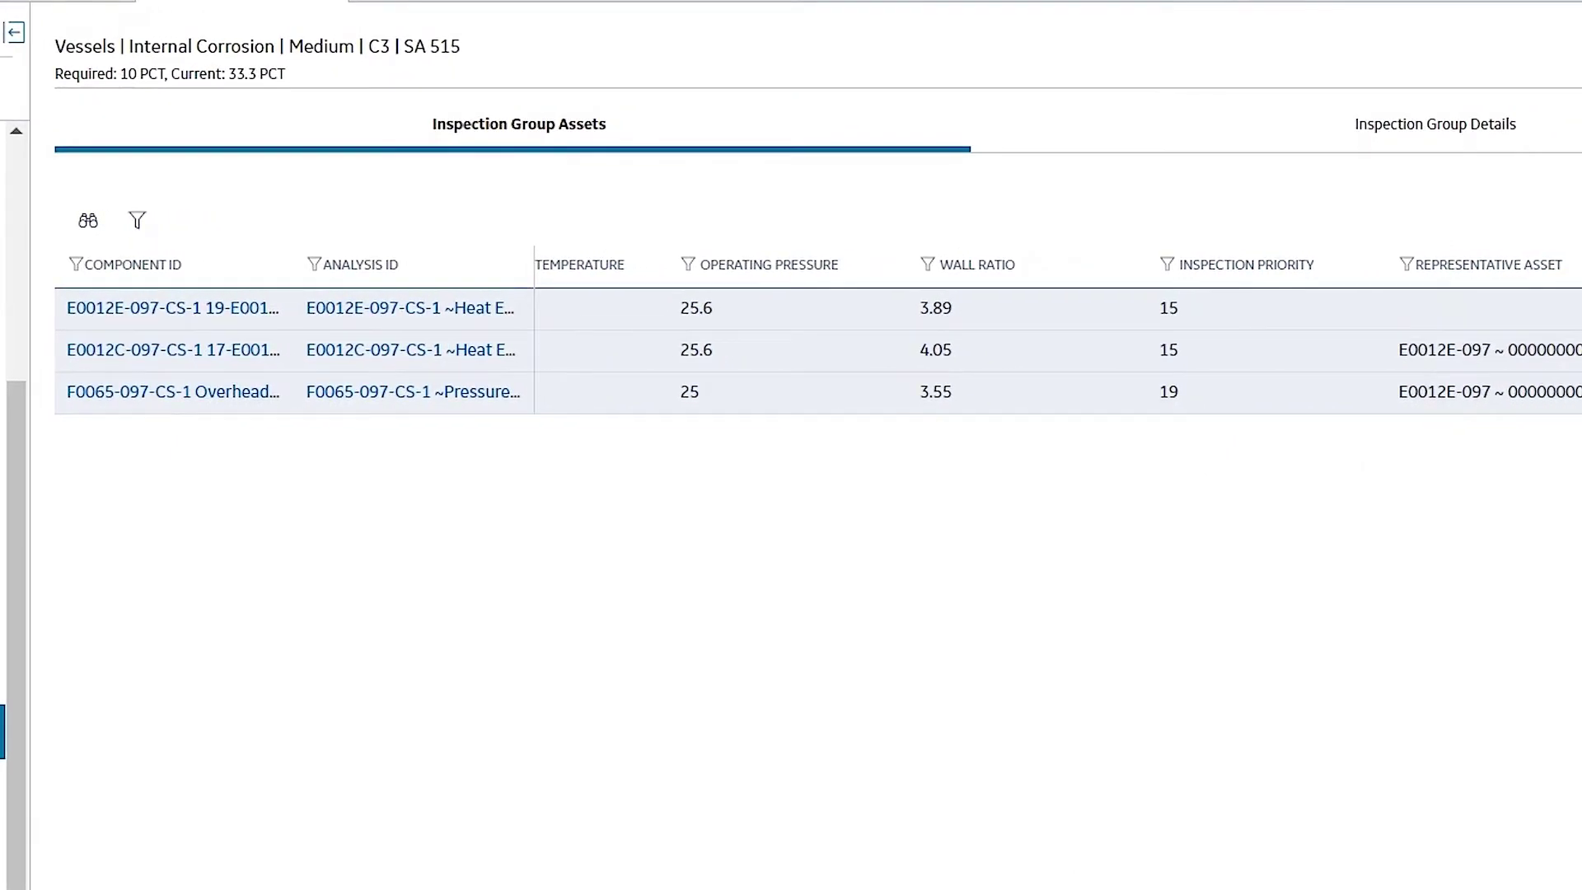
Open the Asset Inspection Overview for asset E0012C-097
{"action": "scroll", "coordinate": [803, 346], "scroll_direction": "right", "scroll_amount": 2}
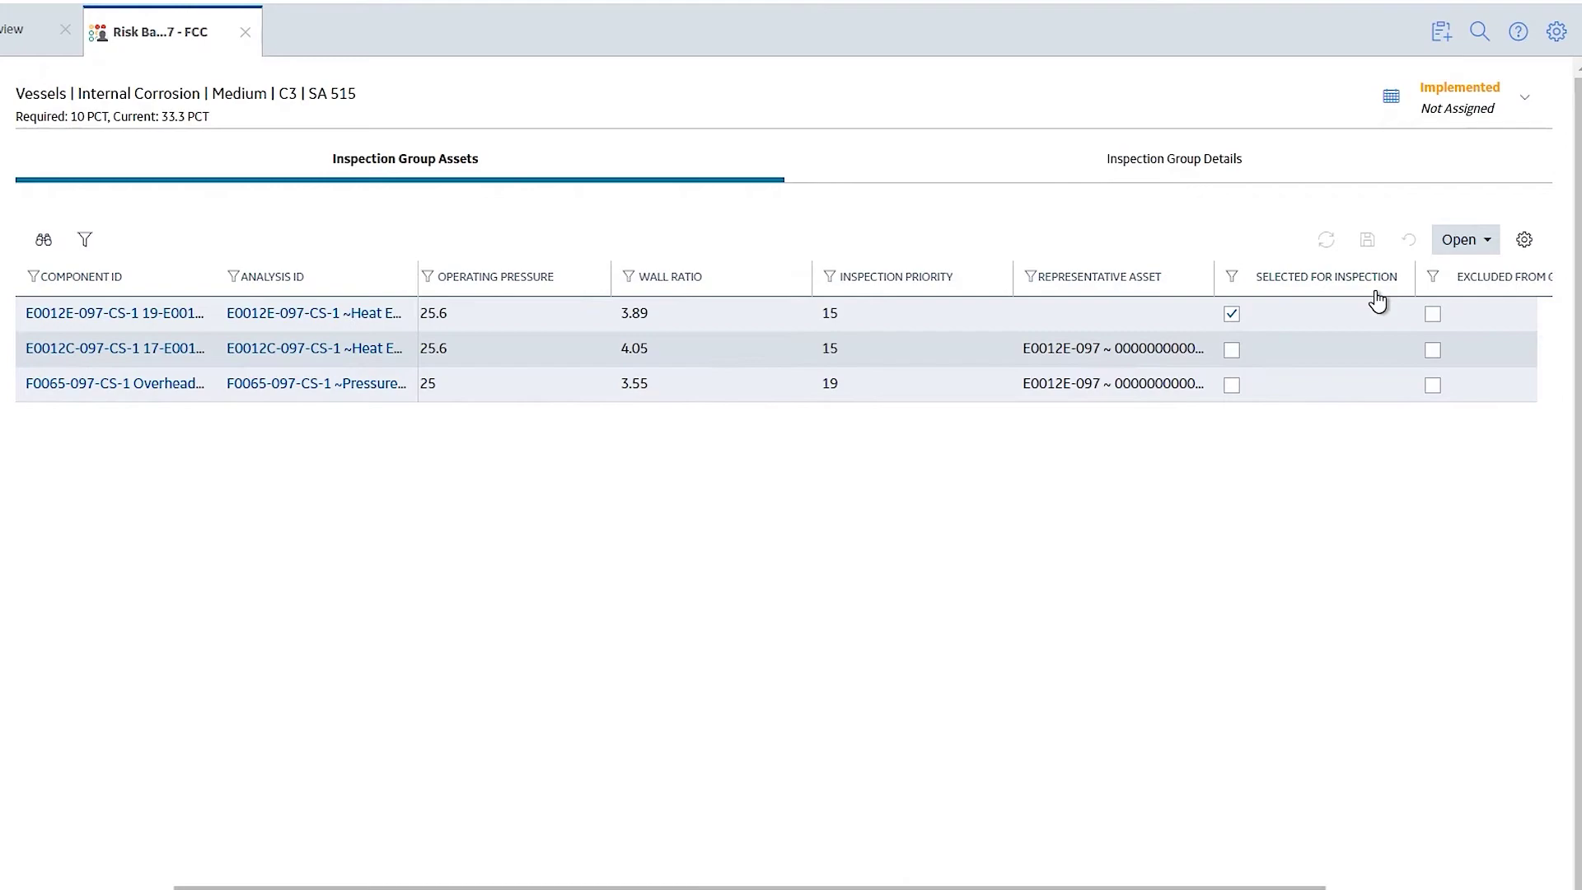
{"action": "left_click", "coordinate": [1463, 240]}
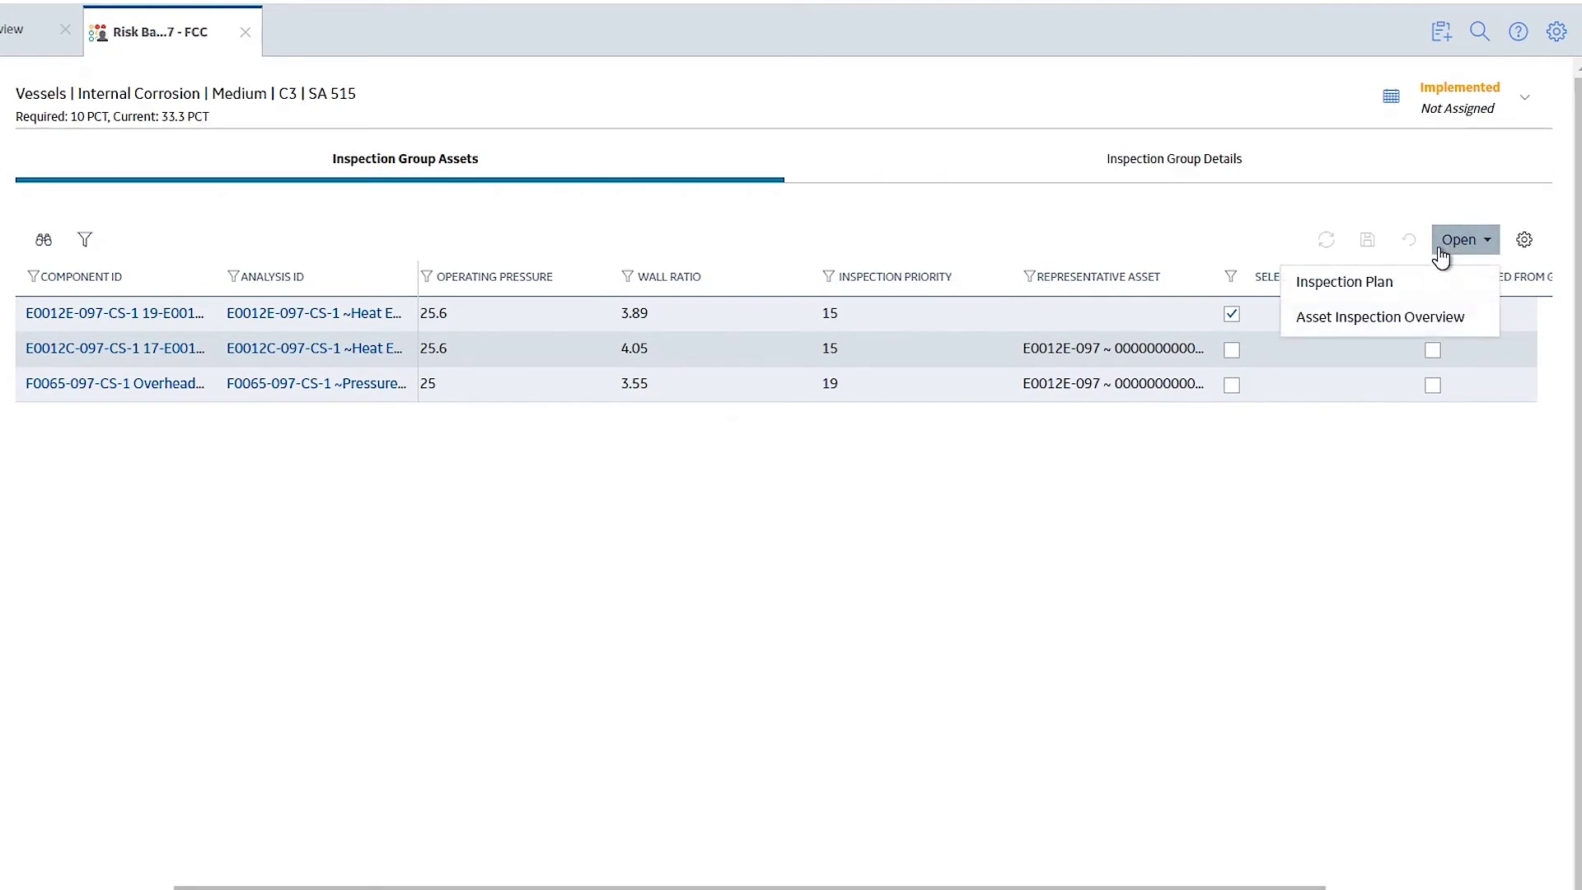
{"action": "left_click", "coordinate": [1383, 322]}
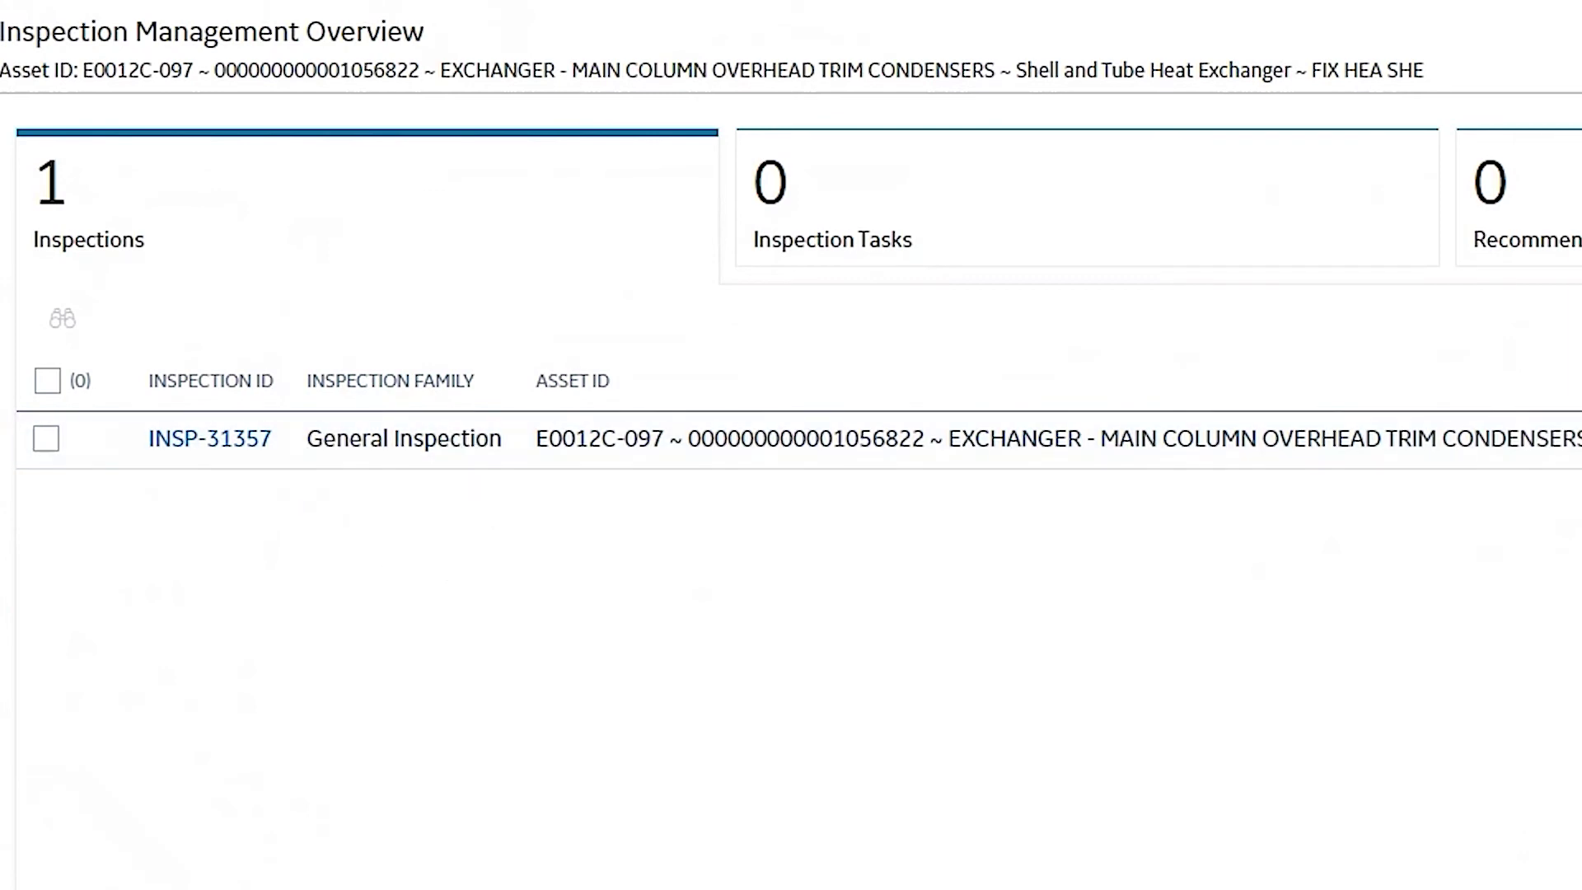
Check the representative inspection columns, then go back to the RF097 - FCC inspection group page
{"action": "scroll", "coordinate": [791, 412], "scroll_direction": "right", "scroll_amount": 10}
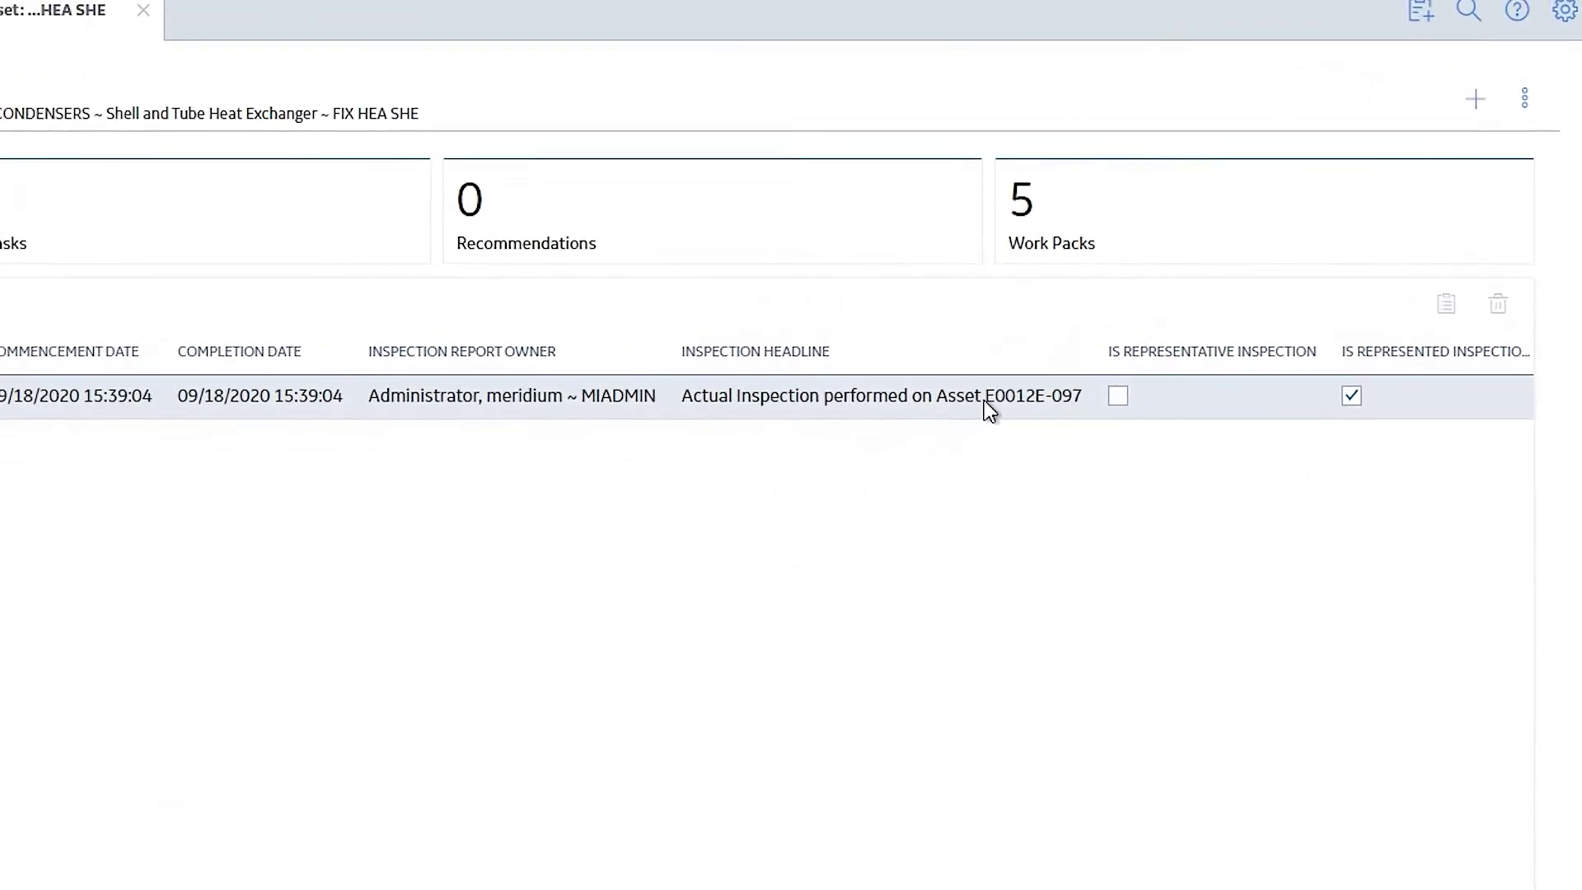
{"action": "left_click", "coordinate": [375, 97]}
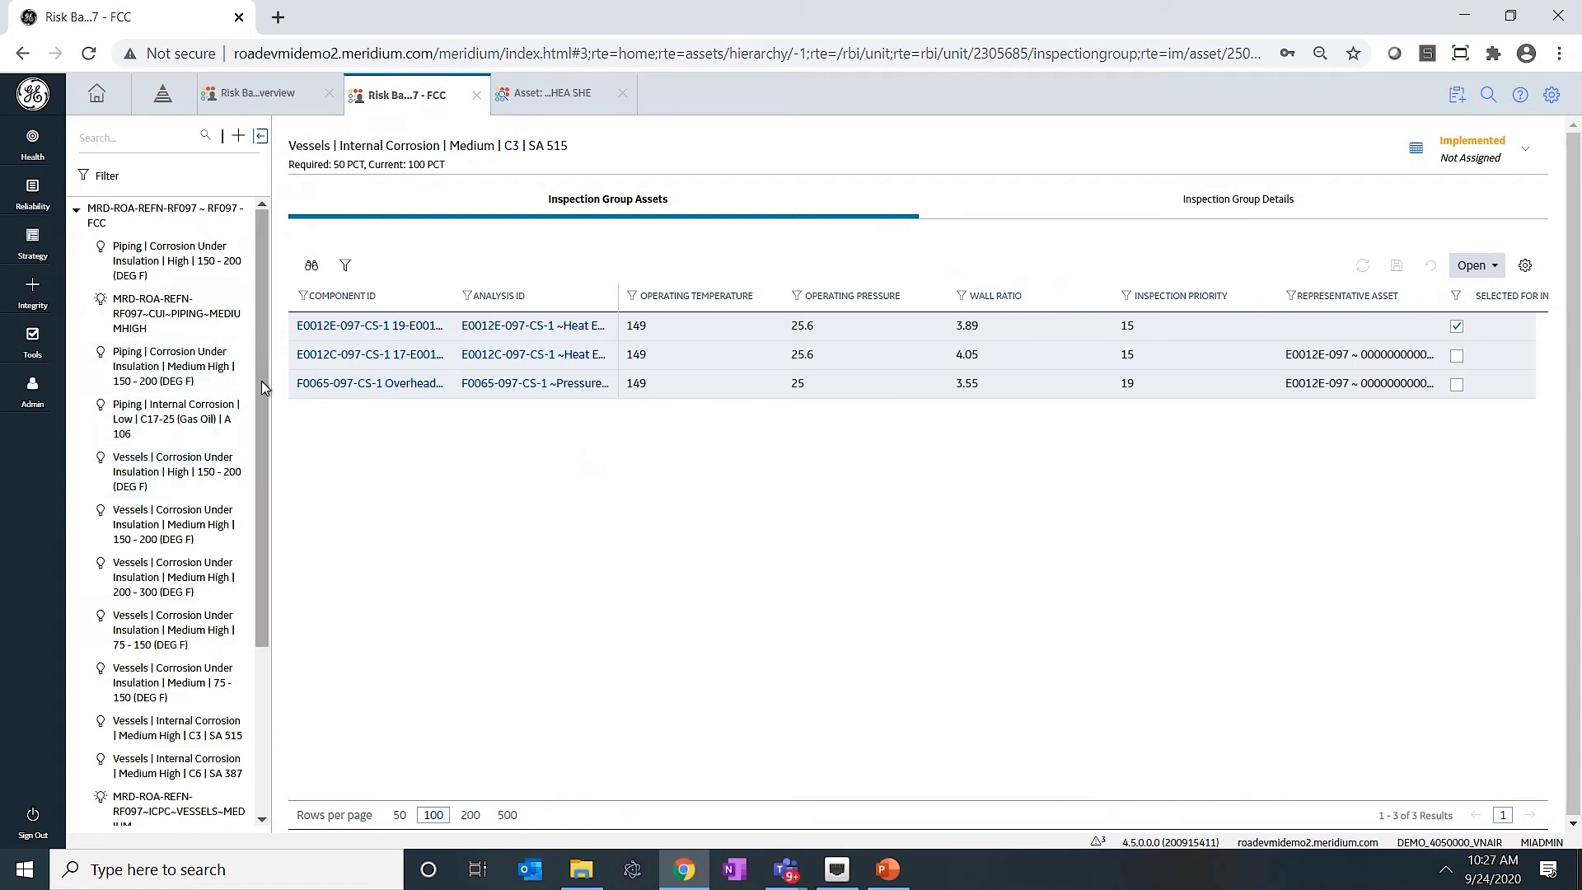
Select the Proposed Vessels | Internal Corrosion | Medium | C3 | SA 516 group with seven assets
{"action": "mouse_move", "coordinate": [263, 388]}
{"action": "left_mouse_down"}
{"action": "mouse_move", "coordinate": [267, 408]}
{"action": "mouse_move", "coordinate": [264, 394]}
{"action": "left_mouse_up"}
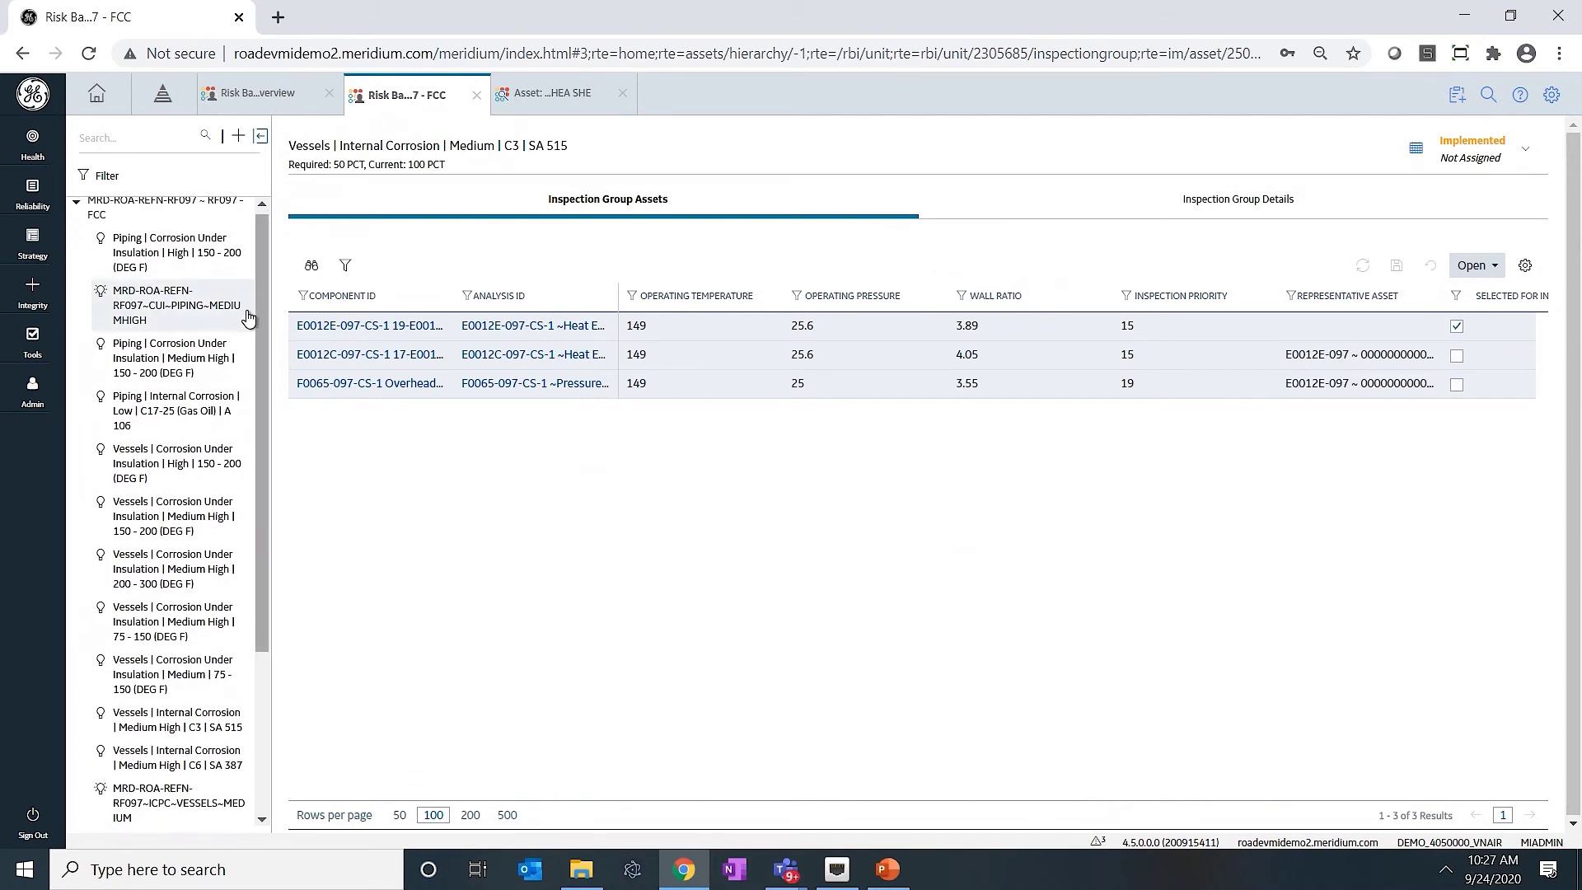
{"action": "left_click_drag", "start_coordinate": [264, 320], "coordinate": [263, 347]}
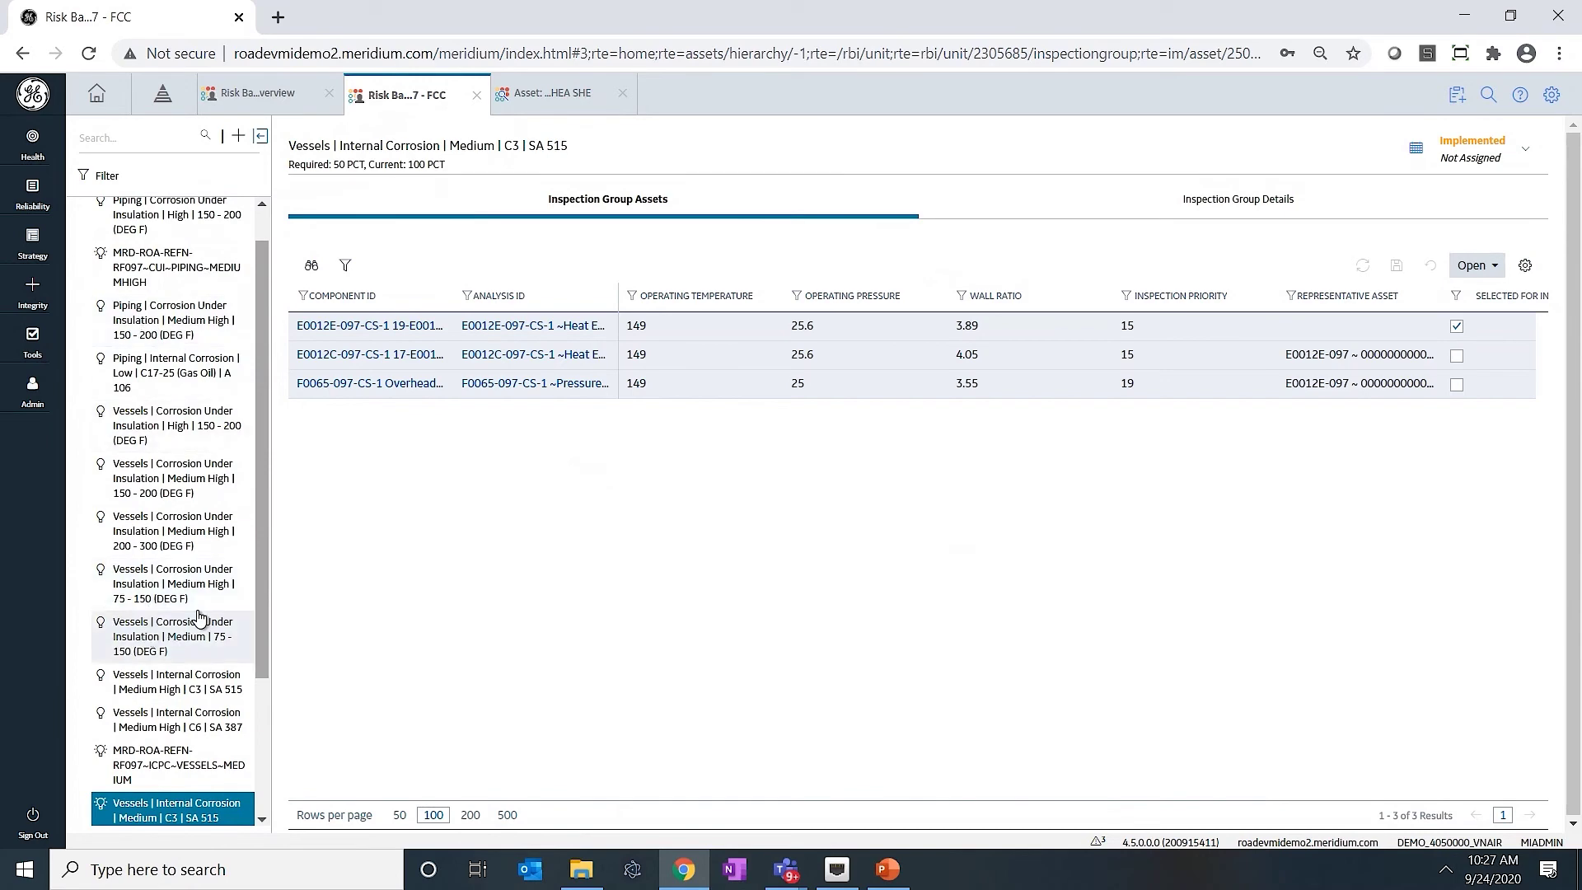
{"action": "left_click_drag", "start_coordinate": [262, 609], "coordinate": [253, 710]}
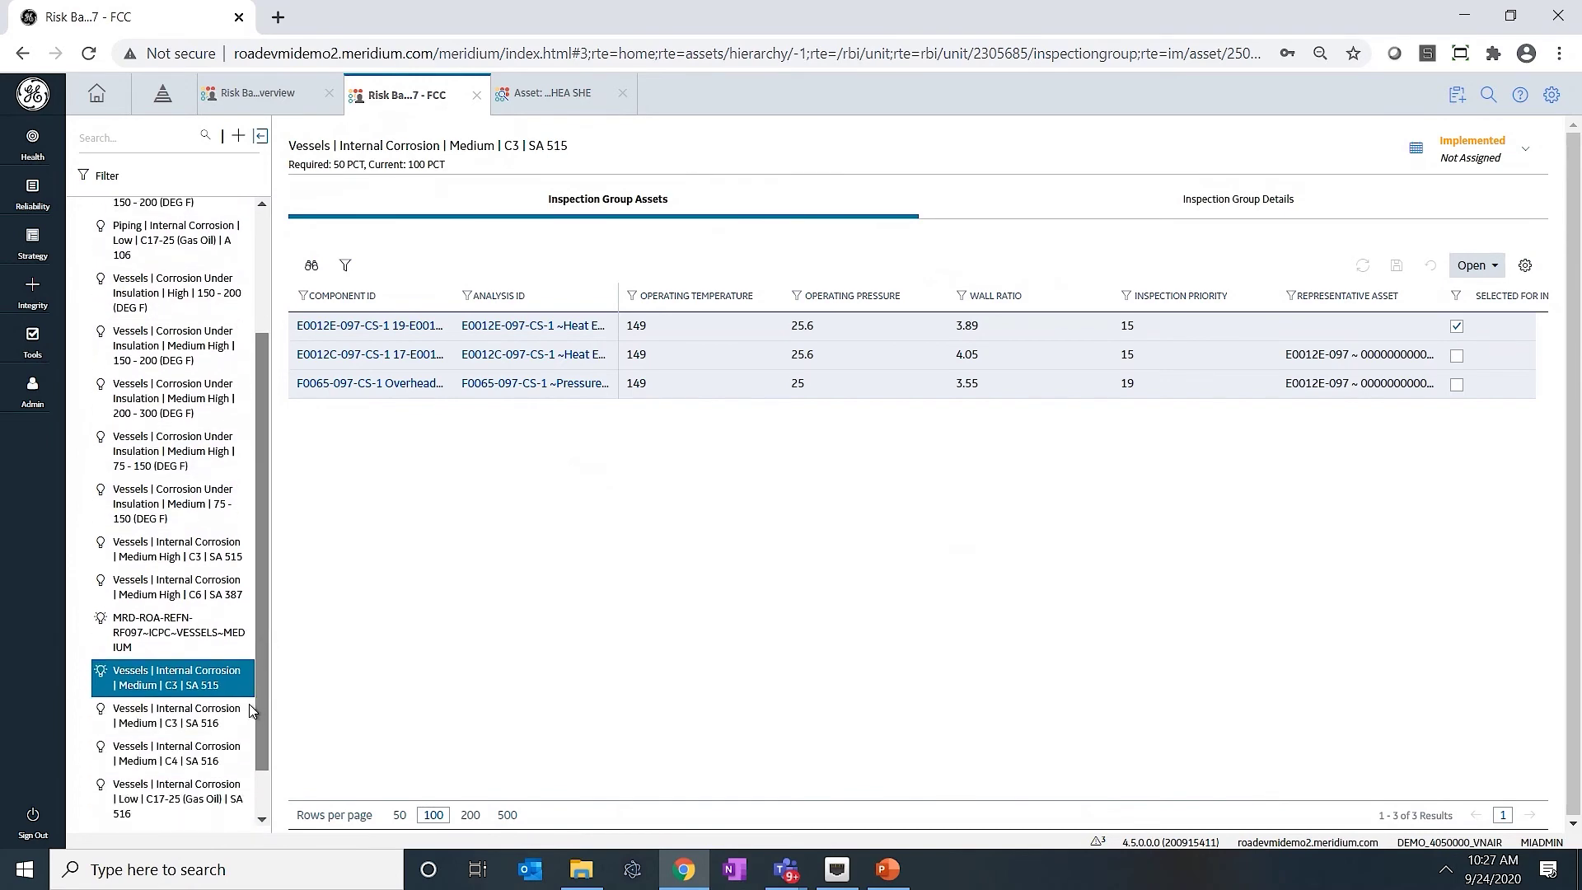
{"action": "left_click", "coordinate": [183, 727]}
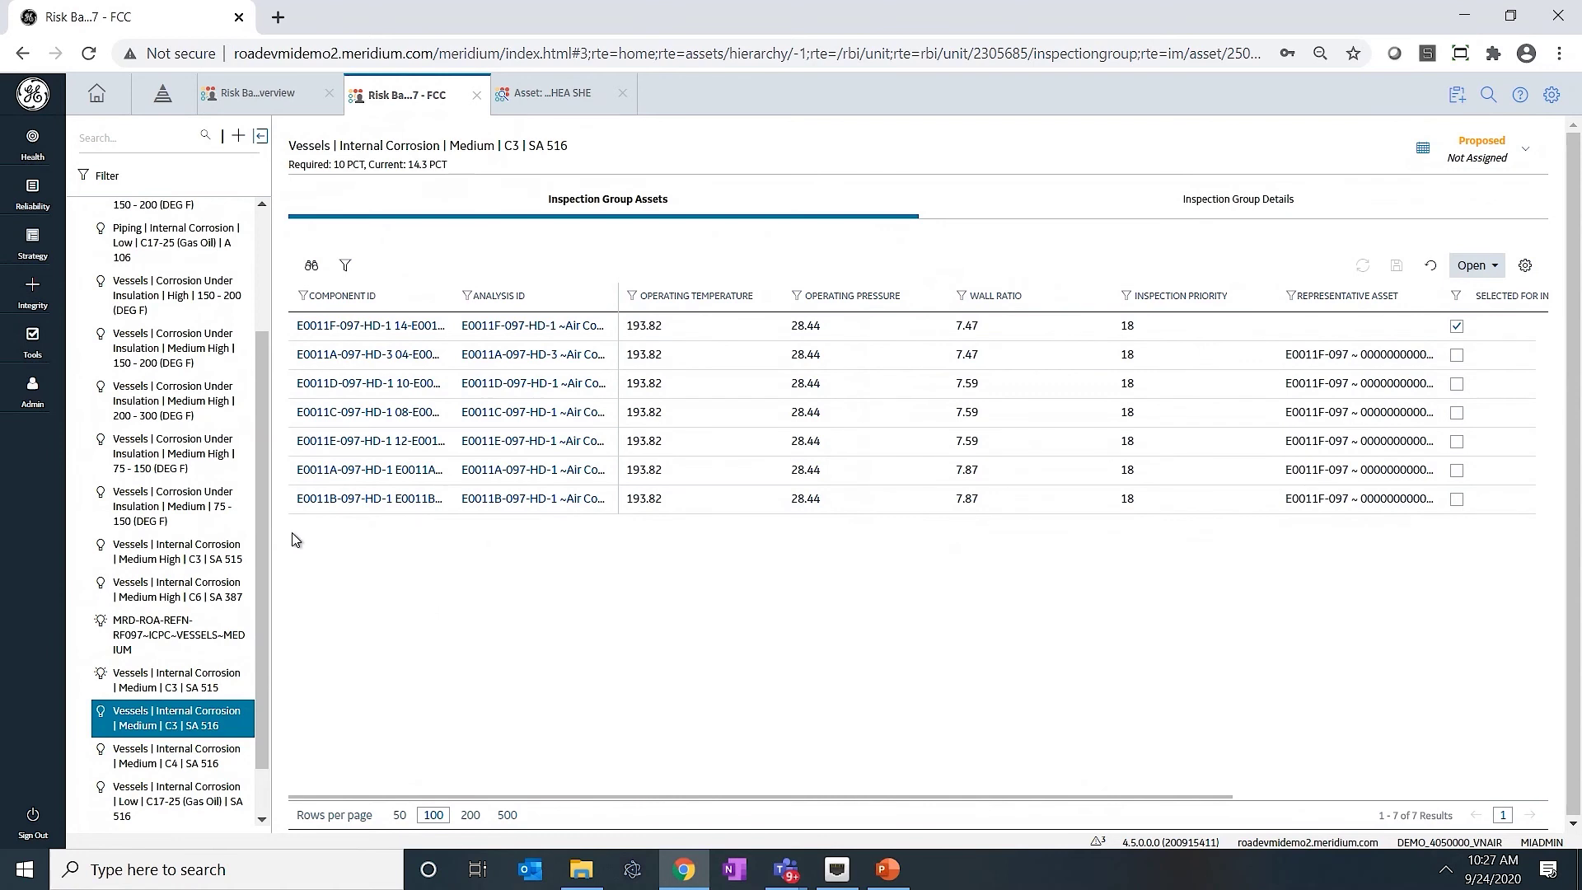
{"action": "scroll", "coordinate": [257, 466], "scroll_direction": "up", "scroll_amount": 4}
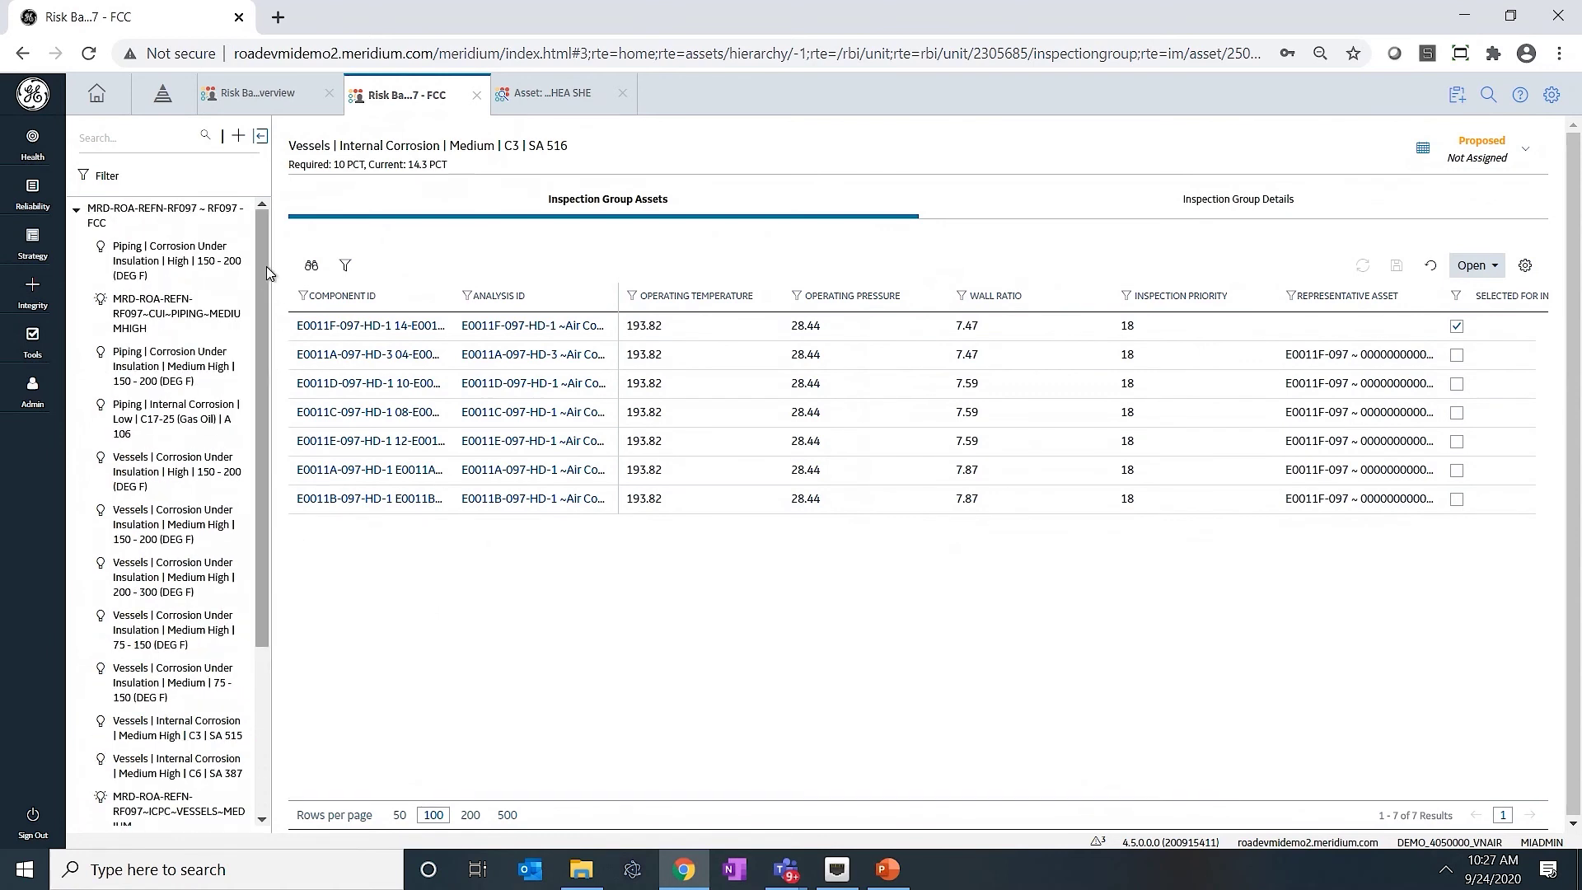